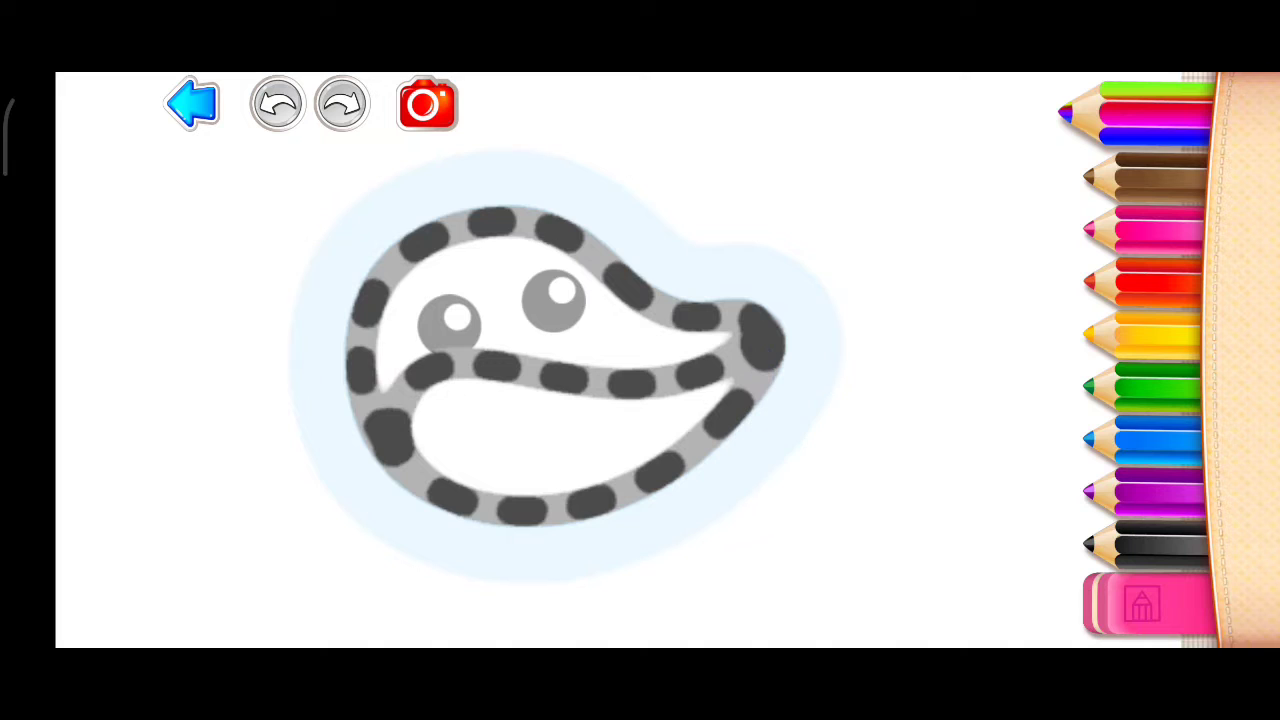
Trace the fox's head side, mouth curve and round nose along their dashed guides
mouse_move(397, 451)
mouse_down()
mouse_move(405, 242)
mouse_move(702, 314)
mouse_up()
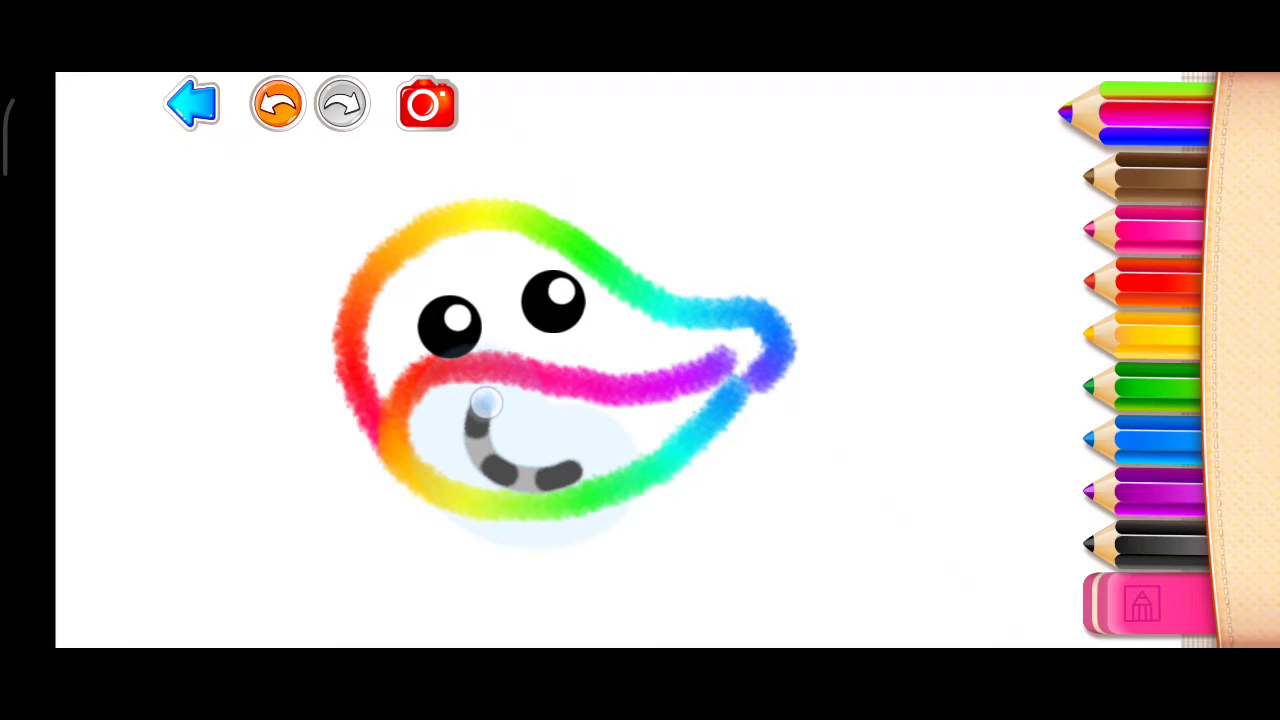
mouse_move(480, 403)
mouse_down()
mouse_move(490, 465)
mouse_move(595, 462)
mouse_up()
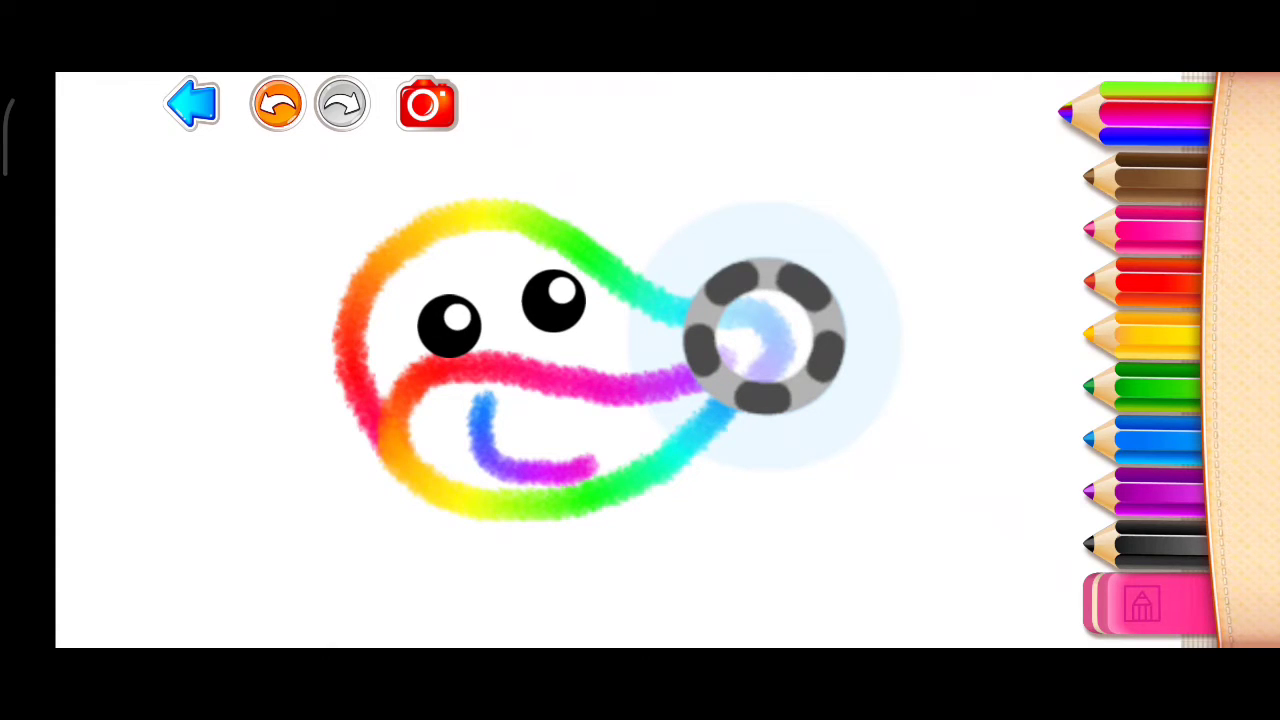
mouse_move(832, 300)
mouse_down()
mouse_move(770, 268)
mouse_move(709, 297)
mouse_move(718, 372)
mouse_move(777, 389)
mouse_move(820, 363)
mouse_move(814, 300)
mouse_move(826, 294)
mouse_up()
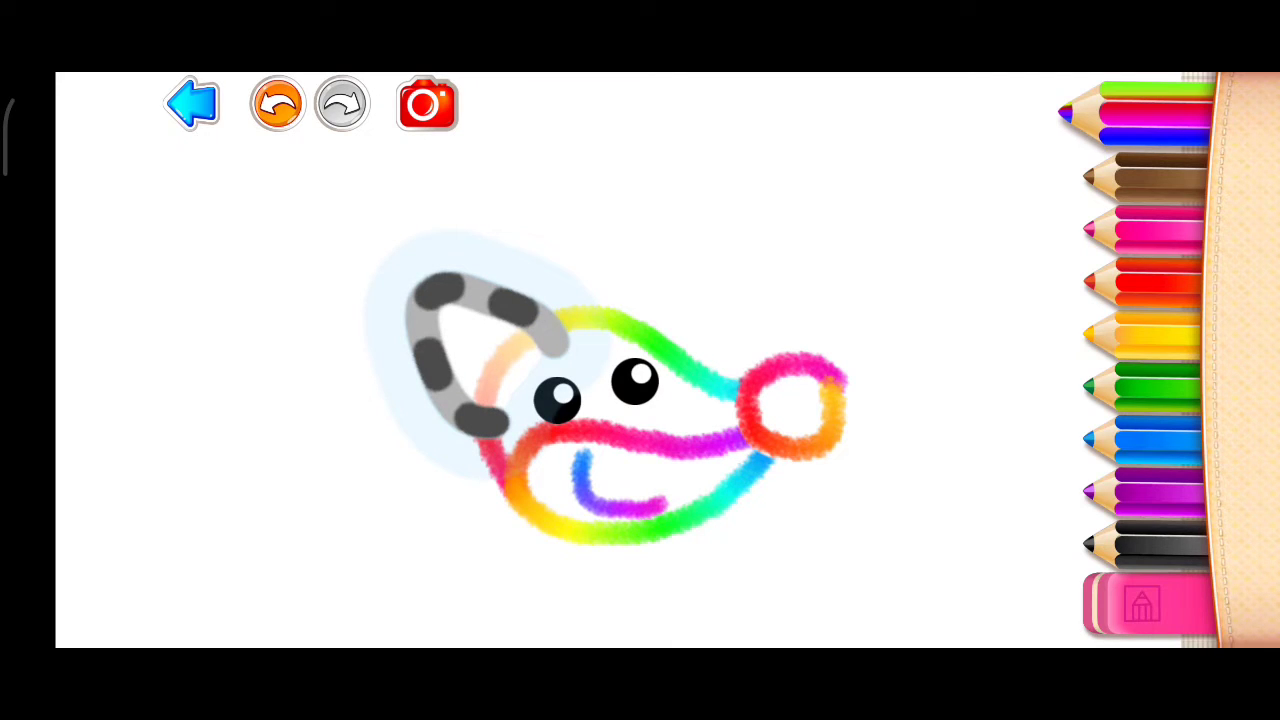
Trace the fox's pointed ear outline above its head in rainbow crayon
mouse_move(566, 350)
mouse_down()
mouse_move(532, 312)
mouse_move(486, 294)
mouse_move(429, 300)
mouse_move(486, 414)
mouse_move(512, 428)
mouse_up()
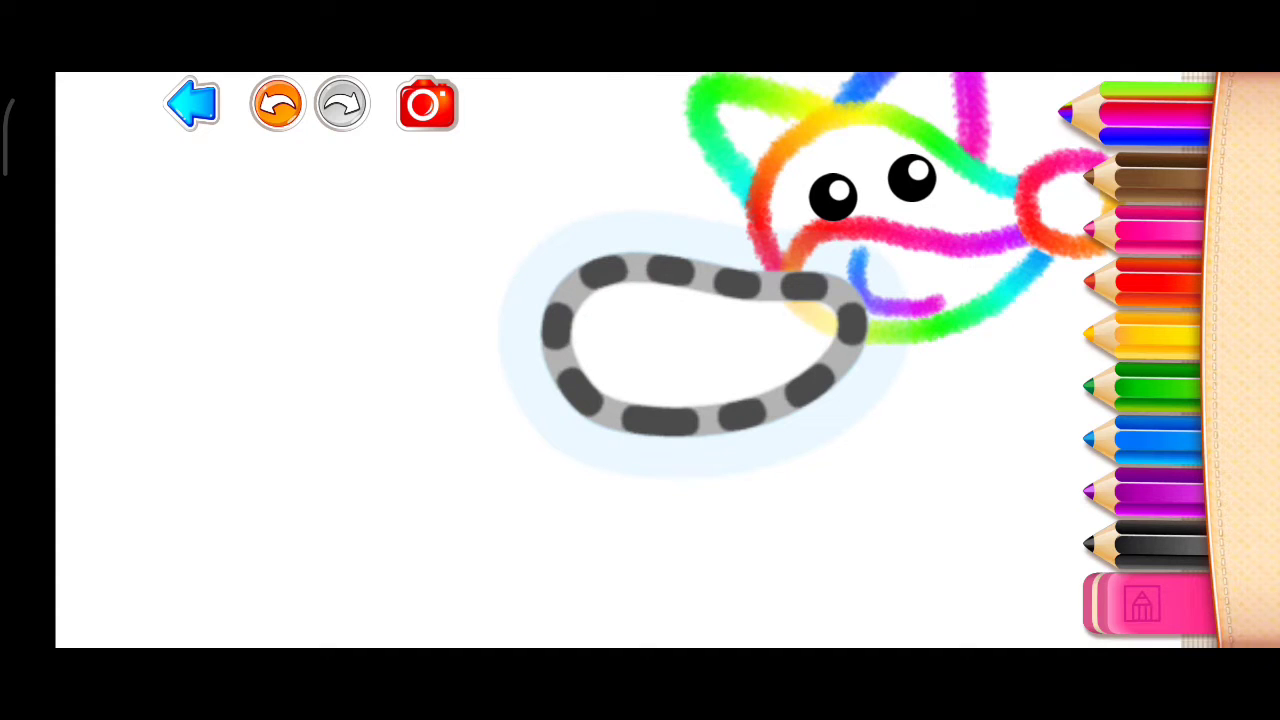
Trace the top of the fox's body, then each of its four legs top to foot
mouse_move(850, 303)
mouse_down()
mouse_move(837, 289)
mouse_move(657, 266)
mouse_move(585, 289)
mouse_move(566, 363)
mouse_move(640, 423)
mouse_move(740, 417)
mouse_move(821, 379)
mouse_move(846, 323)
mouse_move(830, 295)
mouse_up()
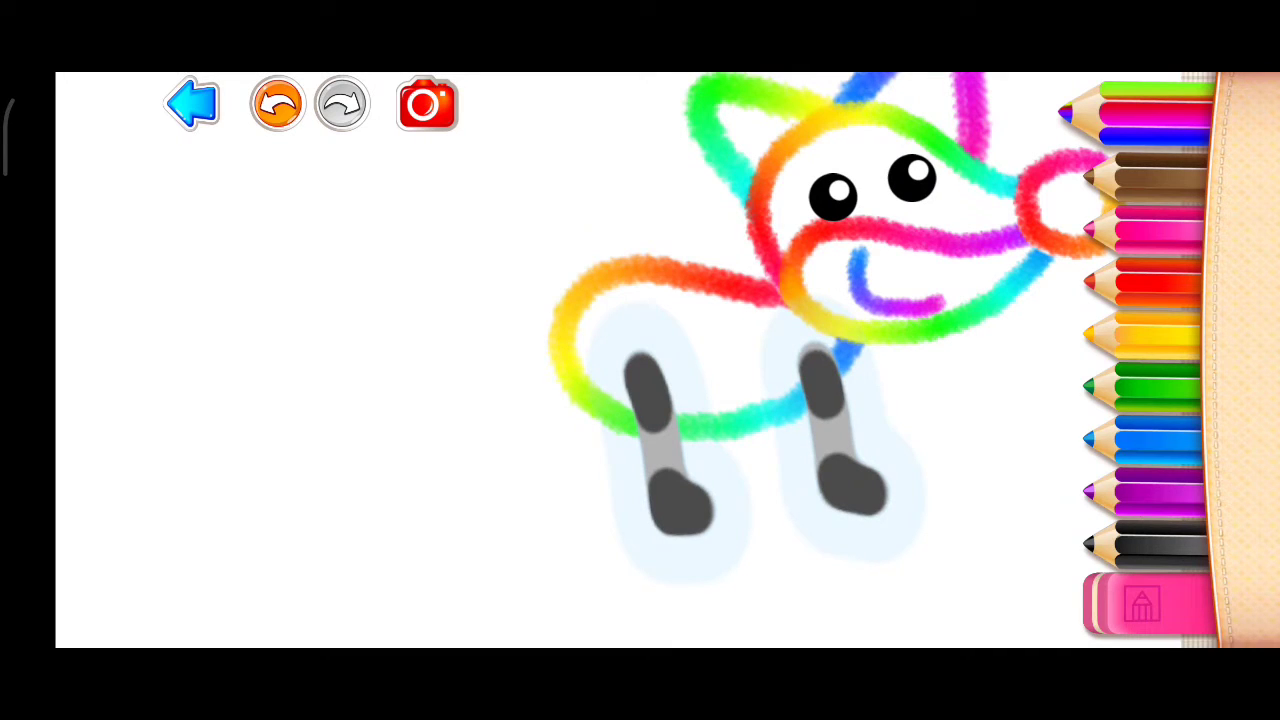
drag(640, 358, 690, 522)
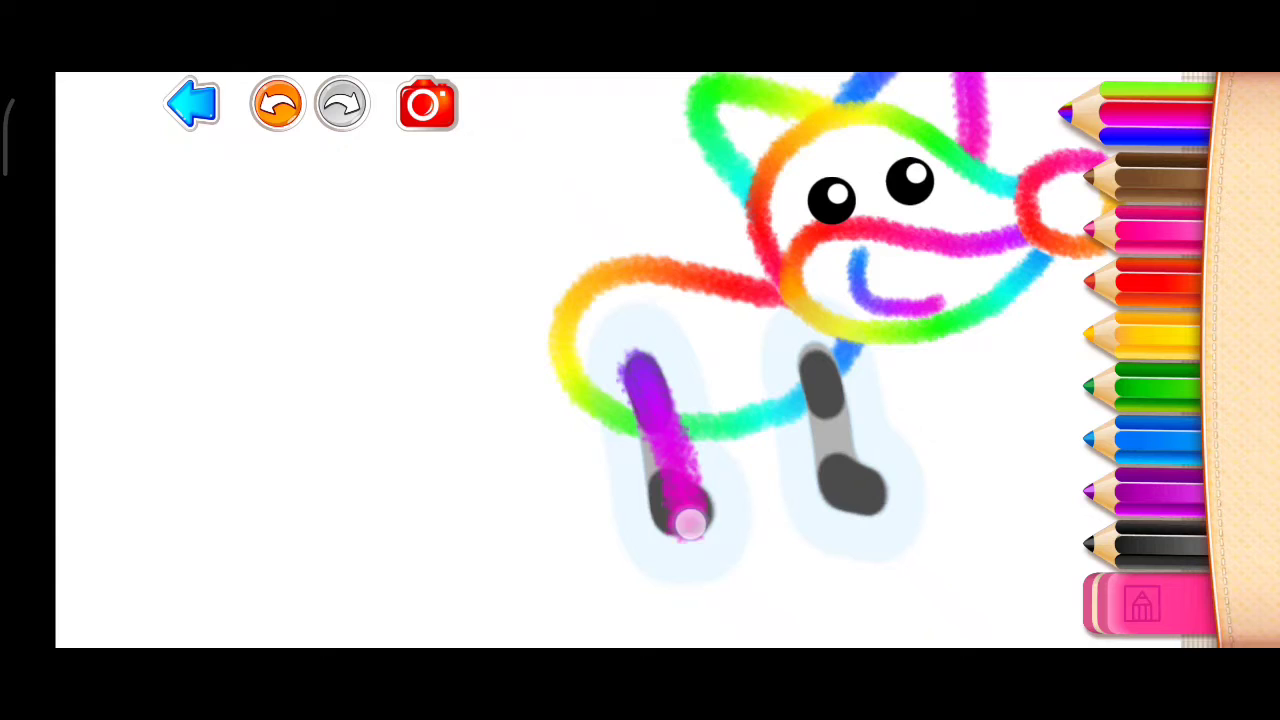
mouse_move(815, 355)
mouse_down()
mouse_move(851, 503)
mouse_move(894, 509)
mouse_up()
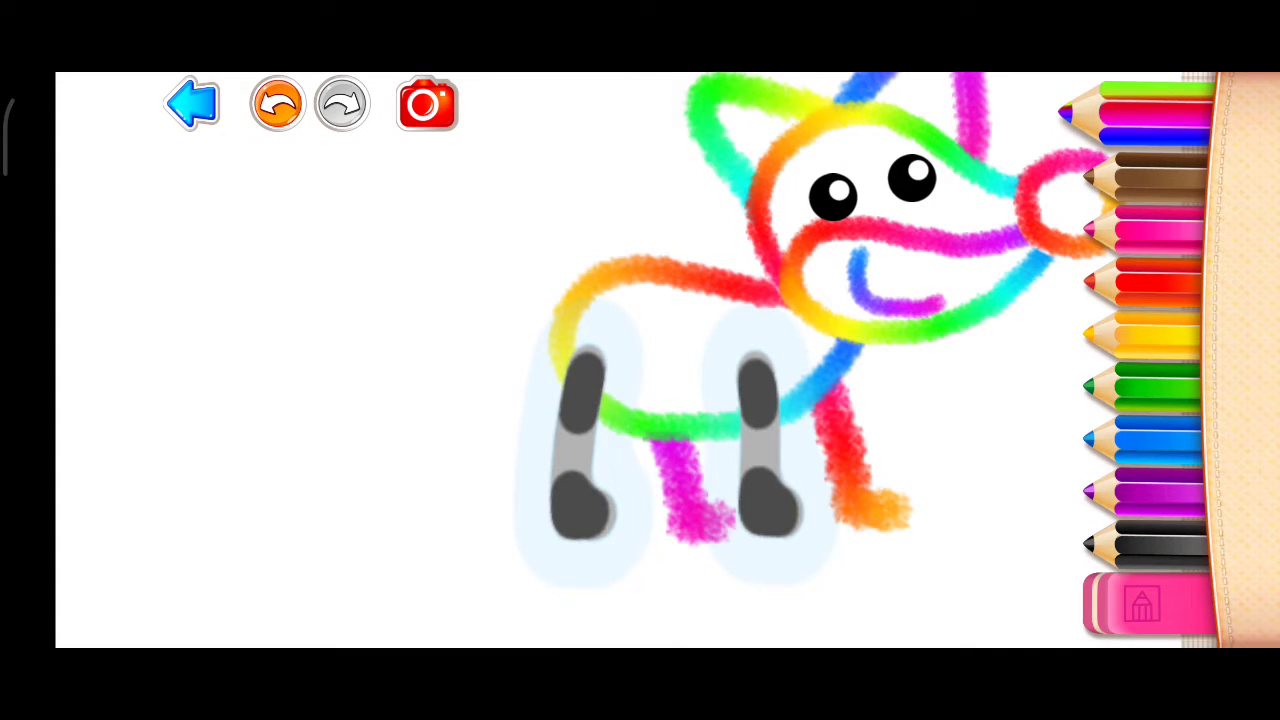
drag(586, 360, 572, 523)
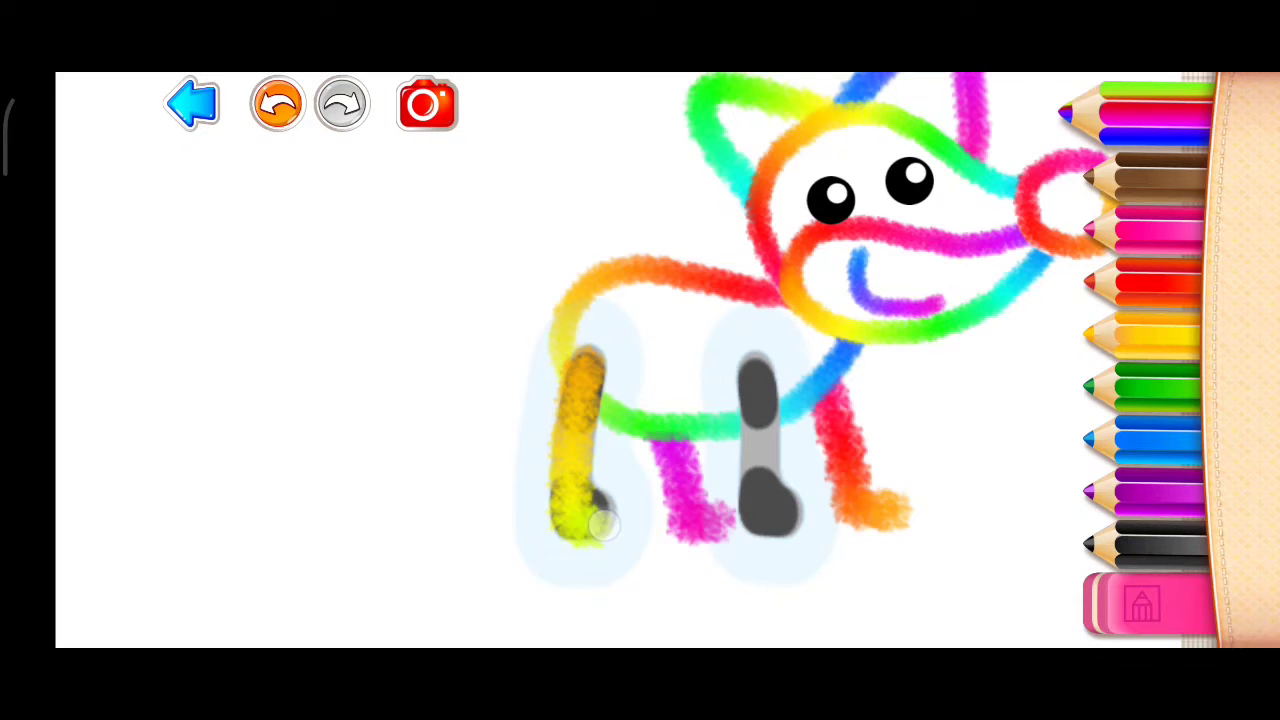
drag(761, 396, 765, 505)
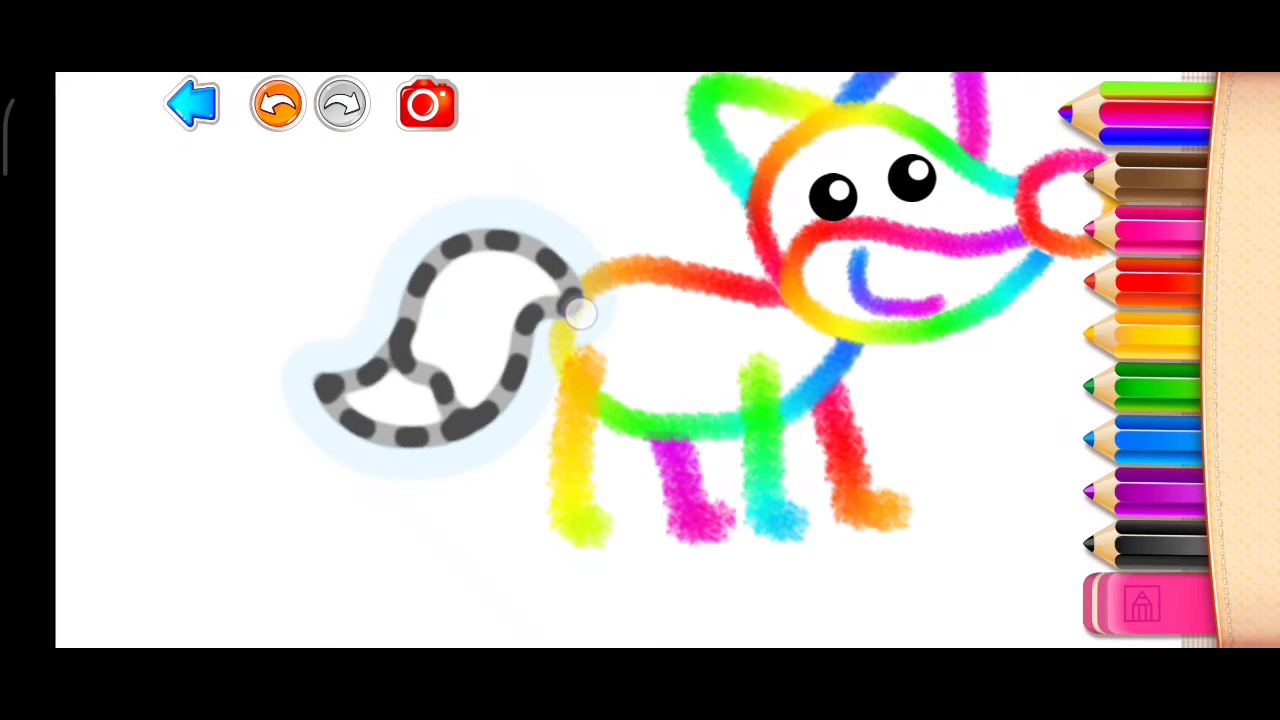
Trace the fox's bushy tail around its outer curve, then along its inner line
mouse_move(580, 313)
mouse_down()
mouse_move(571, 289)
mouse_move(510, 242)
mouse_up()
drag(433, 268, 393, 356)
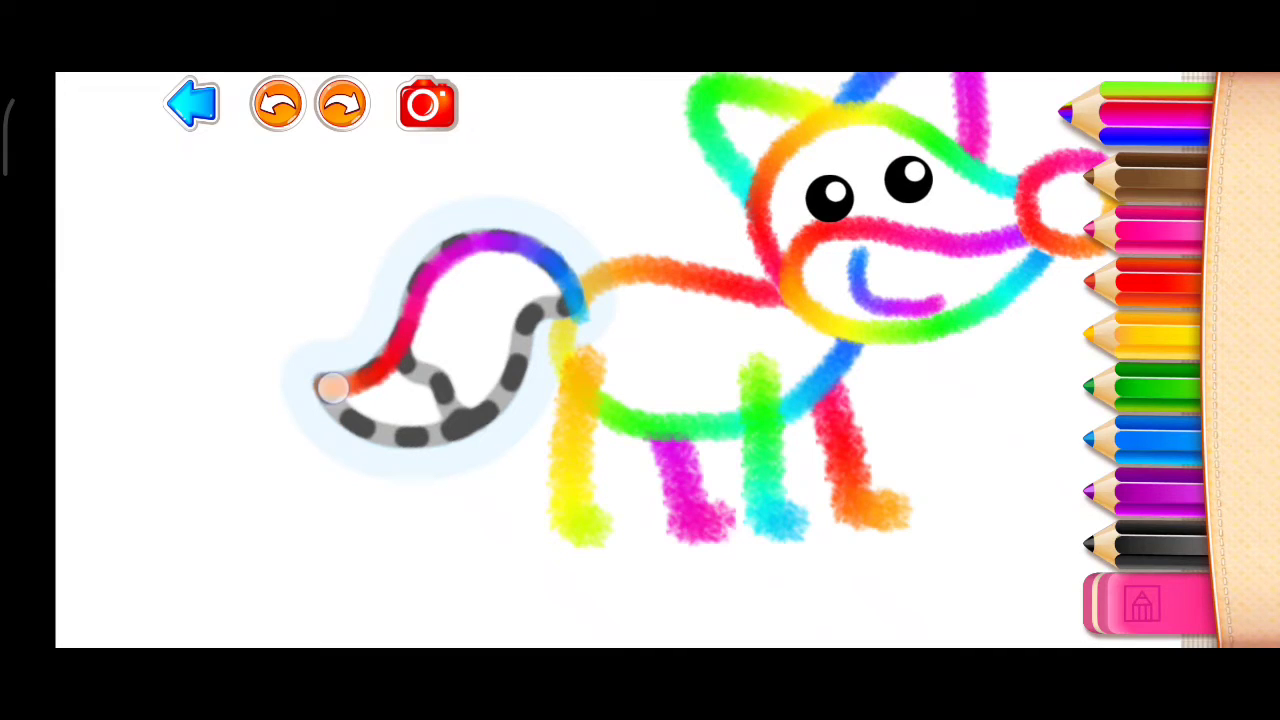
mouse_move(333, 388)
mouse_down()
mouse_move(366, 429)
mouse_move(466, 423)
mouse_move(517, 343)
mouse_move(575, 305)
mouse_up()
drag(392, 352, 450, 418)
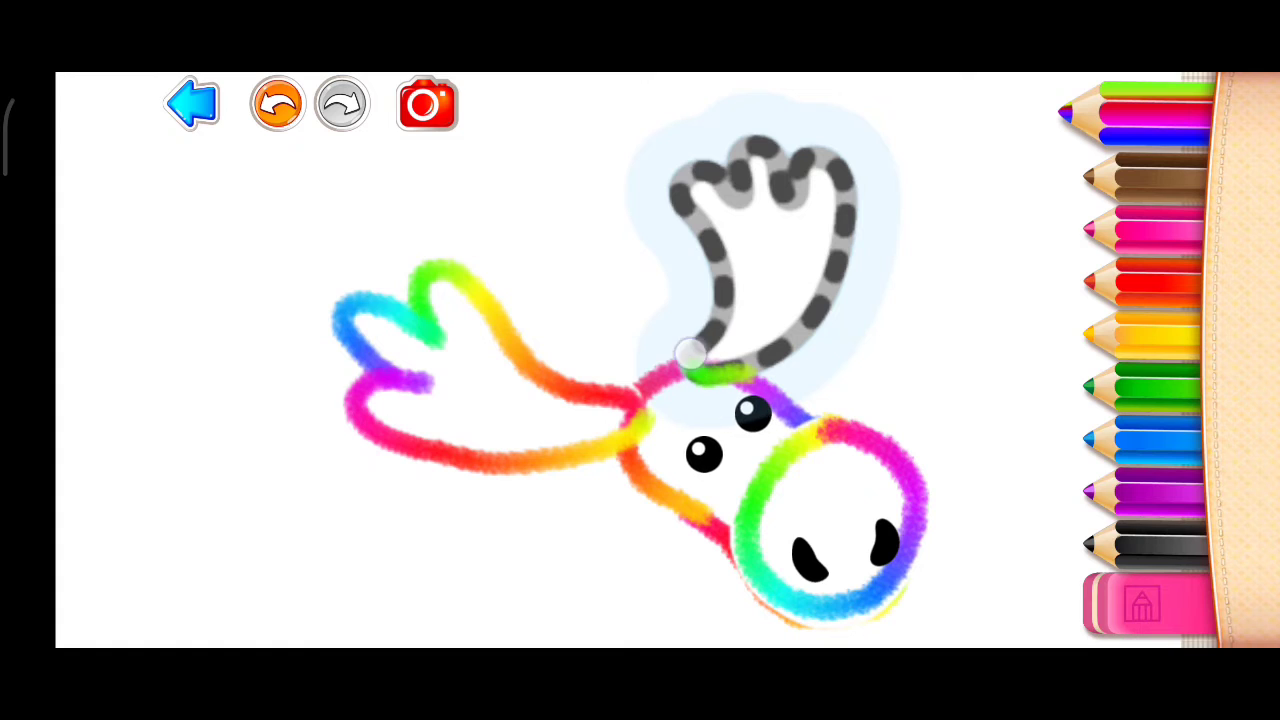
Trace the moose's second antler up from its base and back around the tines
mouse_move(689, 352)
mouse_down()
mouse_move(720, 283)
mouse_move(686, 191)
mouse_move(754, 200)
mouse_move(765, 225)
mouse_move(757, 143)
mouse_move(790, 195)
mouse_move(833, 160)
mouse_up()
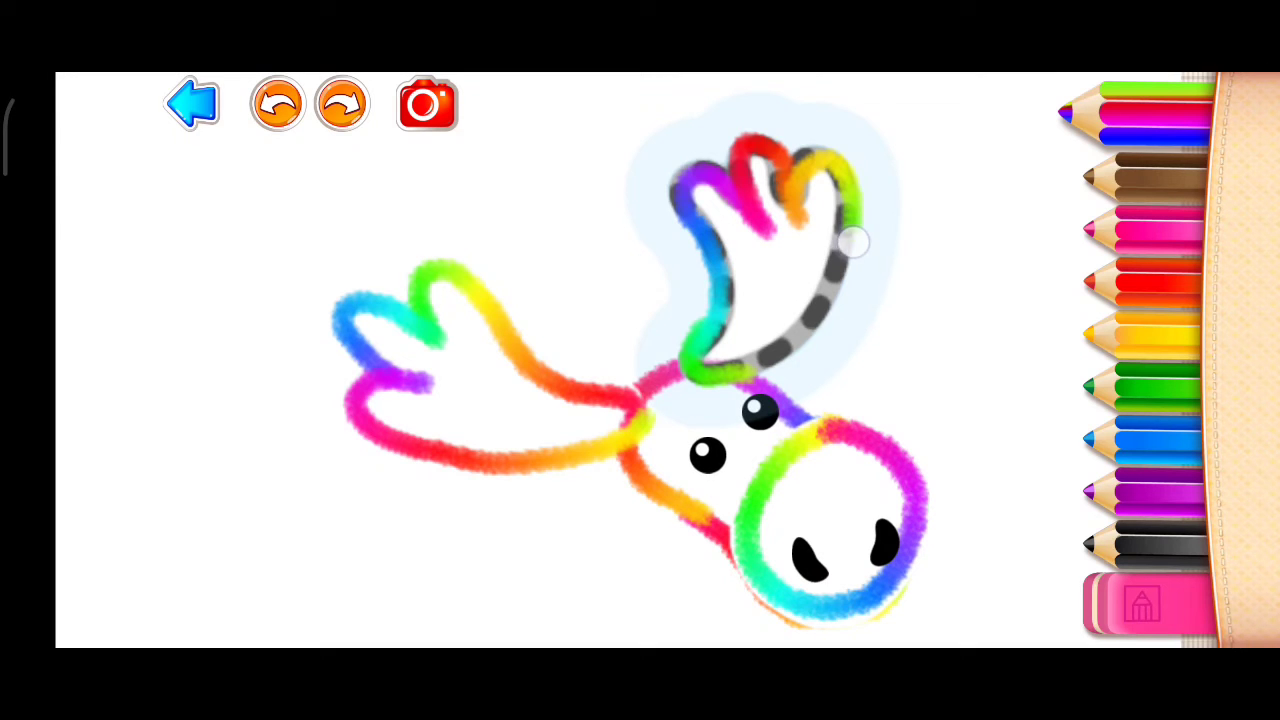
mouse_move(852, 241)
mouse_down()
mouse_move(806, 331)
mouse_move(716, 376)
mouse_up()
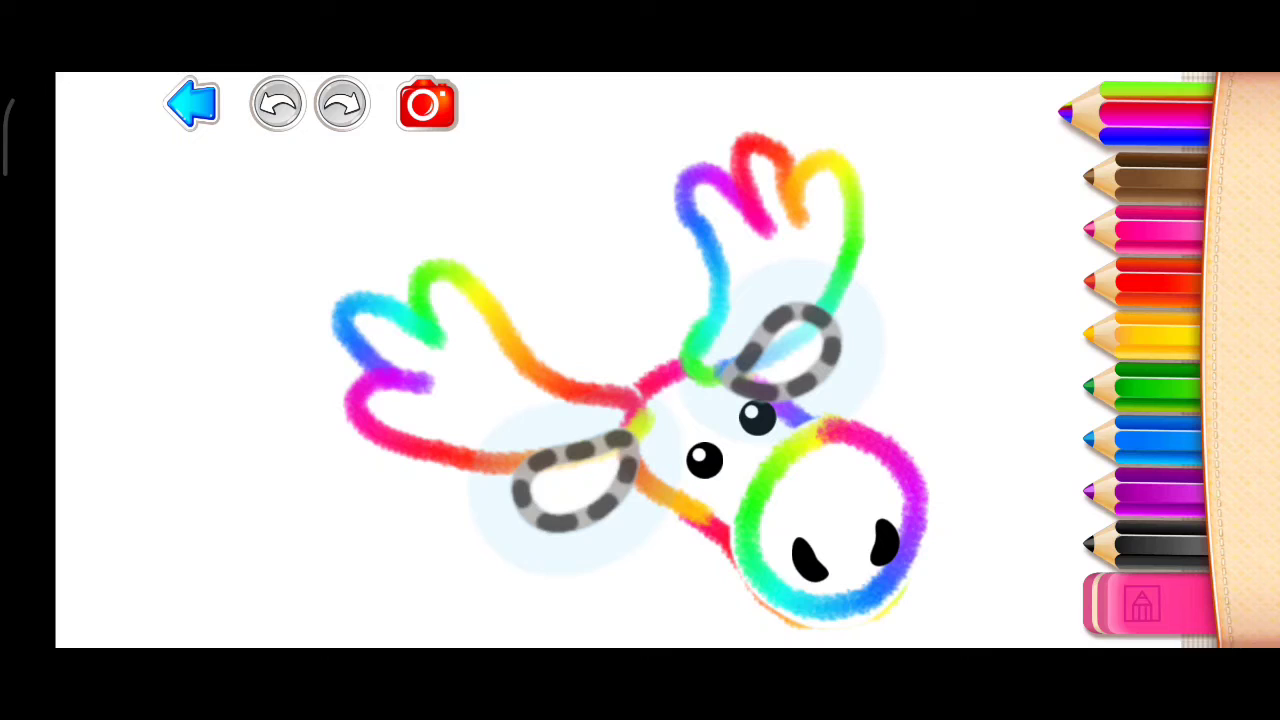
Trace around the moose's right ear loop, then its left ear loop
drag(536, 520, 578, 524)
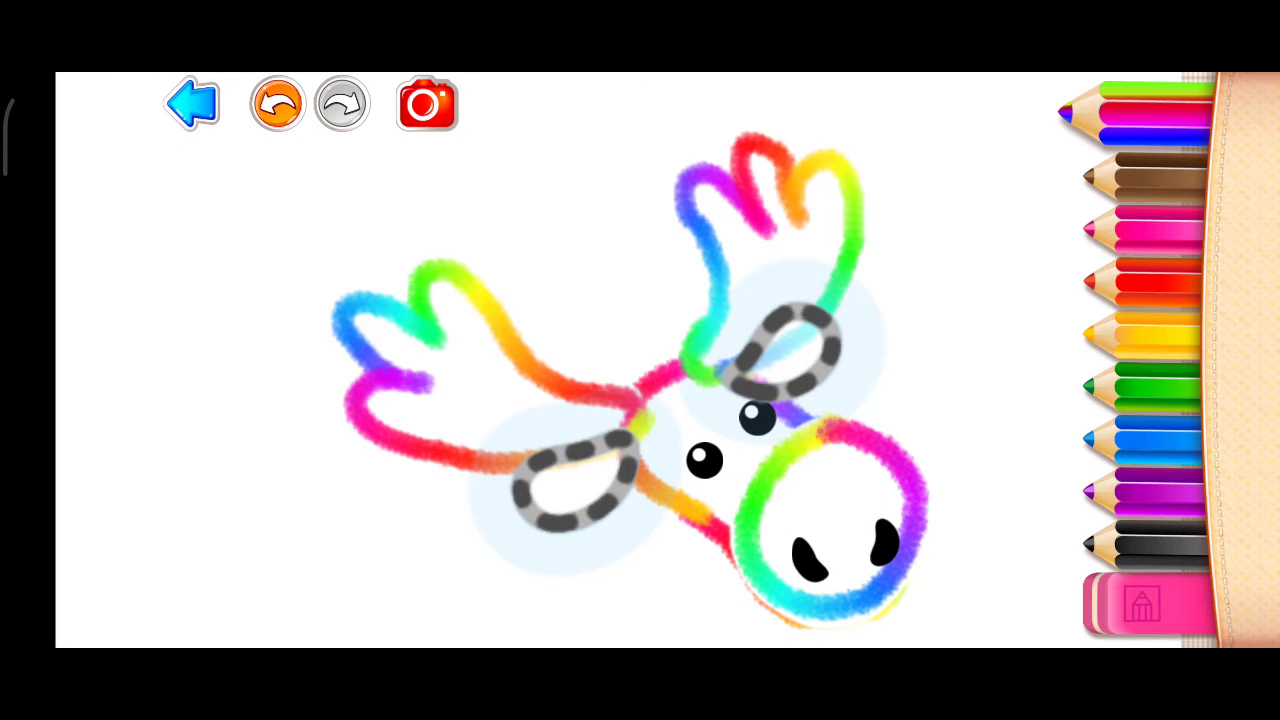
mouse_move(736, 378)
mouse_down()
mouse_move(795, 312)
mouse_move(840, 355)
mouse_move(763, 392)
mouse_move(724, 382)
mouse_up()
click(640, 453)
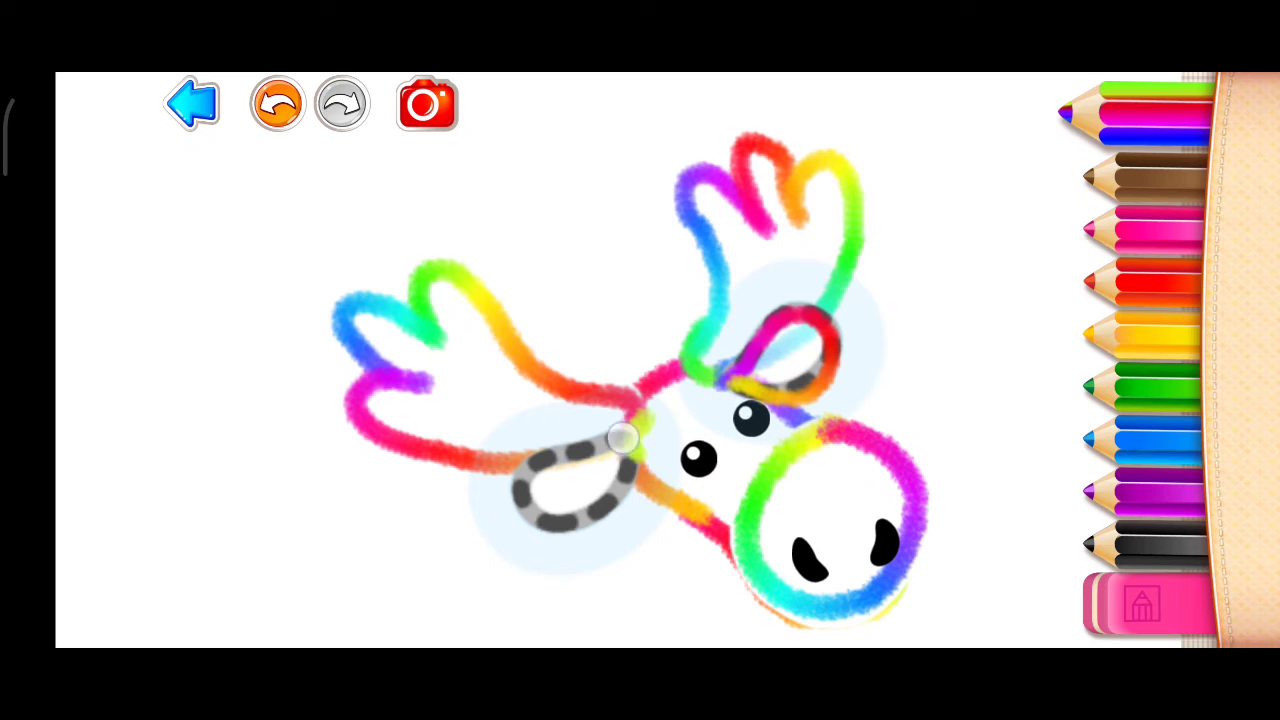
mouse_move(622, 437)
mouse_down()
mouse_move(543, 457)
mouse_move(566, 523)
mouse_move(628, 440)
mouse_up()
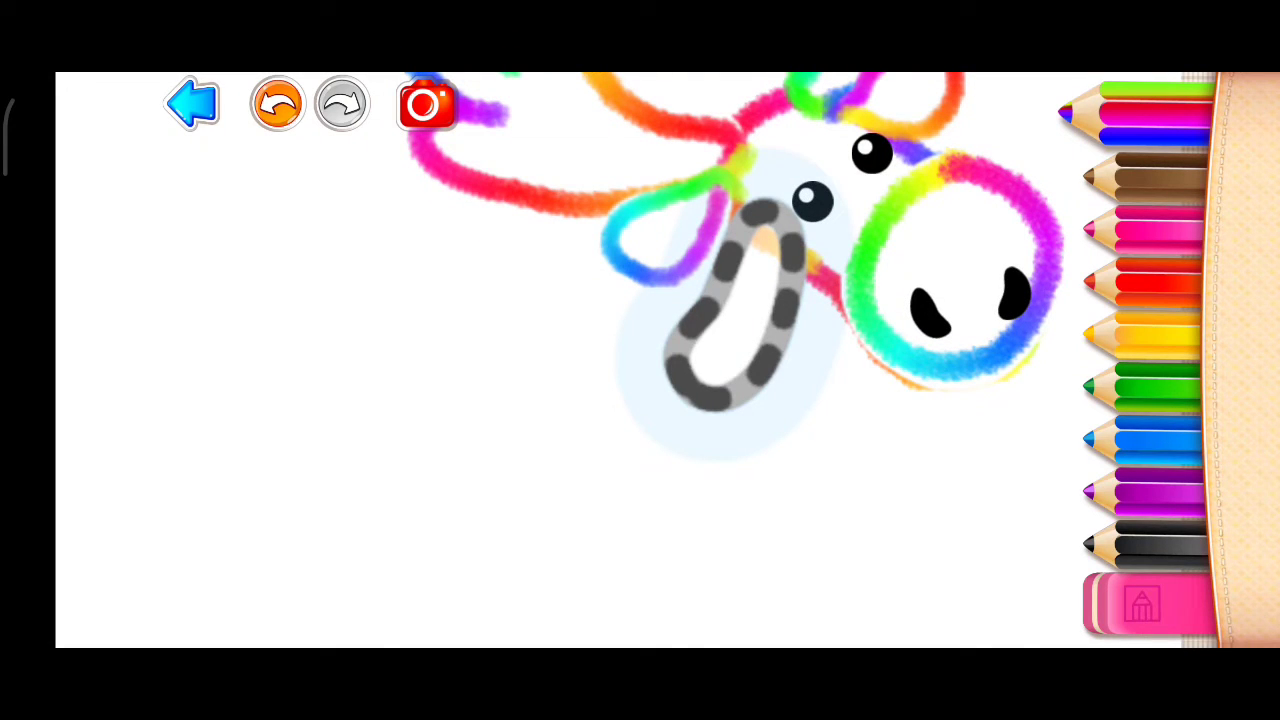
Trace the moose's neck loop, then its rounded body outline
mouse_move(795, 275)
mouse_down()
mouse_move(800, 232)
mouse_move(757, 209)
mouse_move(688, 380)
mouse_move(740, 393)
mouse_move(788, 258)
mouse_up()
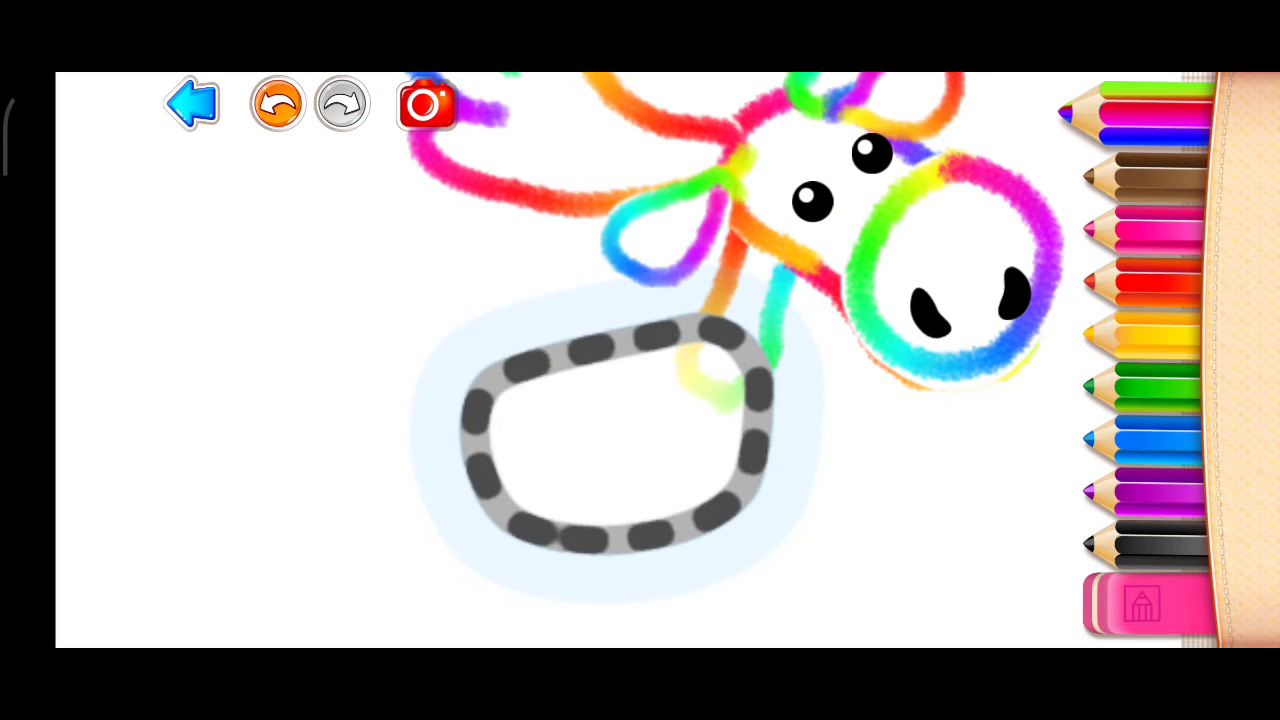
mouse_move(765, 401)
mouse_down()
mouse_move(737, 337)
mouse_move(651, 334)
mouse_move(533, 368)
mouse_move(477, 429)
mouse_move(529, 526)
mouse_move(677, 529)
mouse_move(760, 462)
mouse_move(760, 400)
mouse_up()
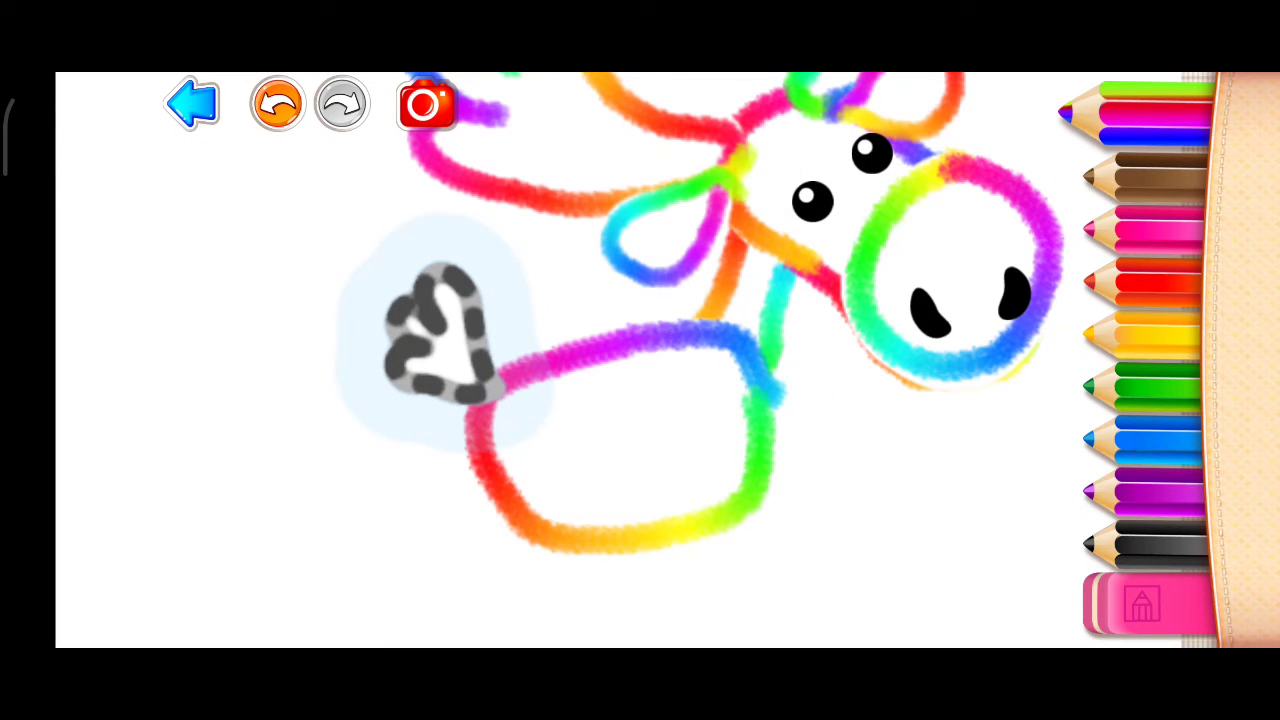
Trace the small heart-shaped tail at the back of the moose's body
mouse_move(495, 390)
mouse_down()
mouse_move(471, 291)
mouse_move(423, 286)
mouse_move(424, 341)
mouse_move(505, 386)
mouse_up()
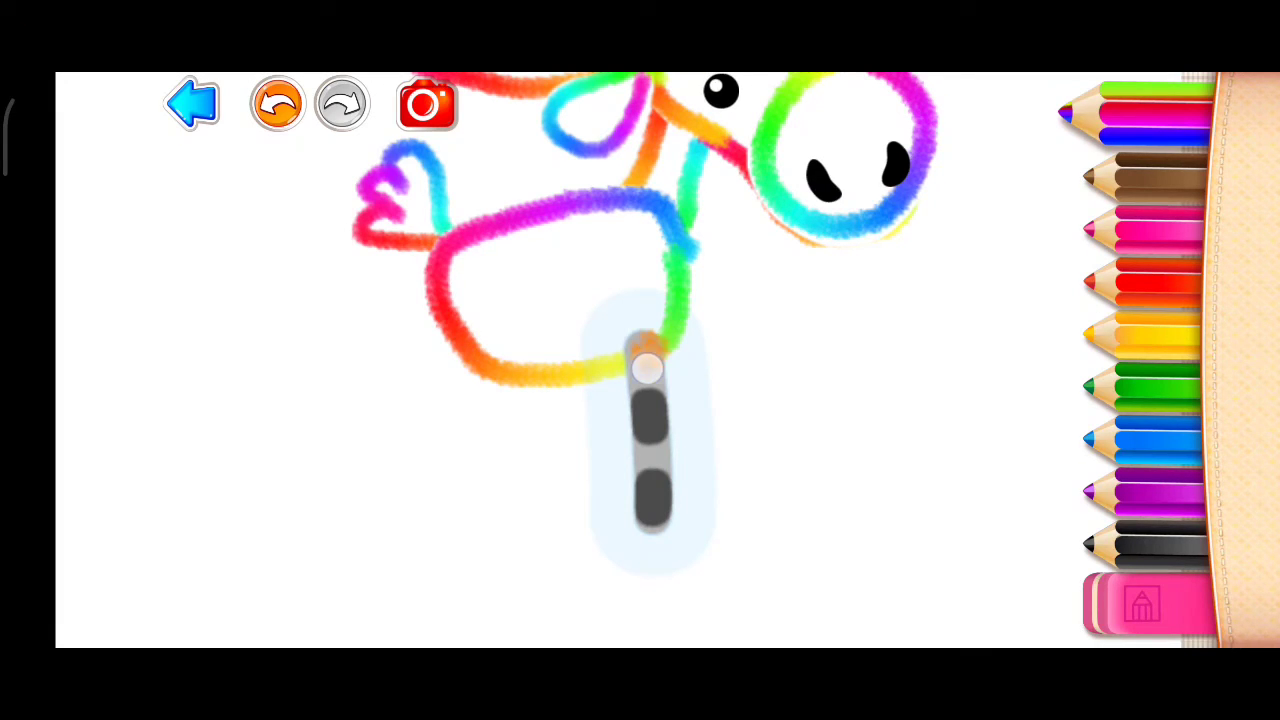
Trace two moose legs down their guides, then the triangular hoof under each
drag(647, 370, 657, 515)
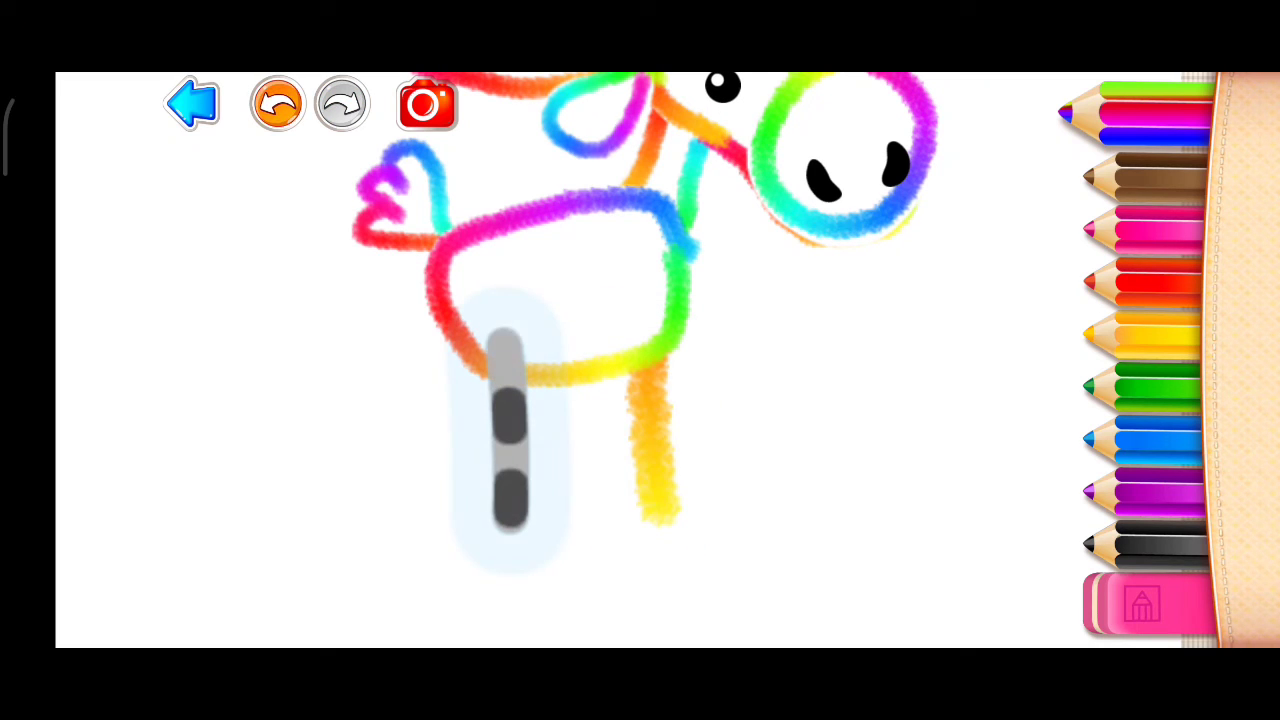
drag(505, 345, 518, 495)
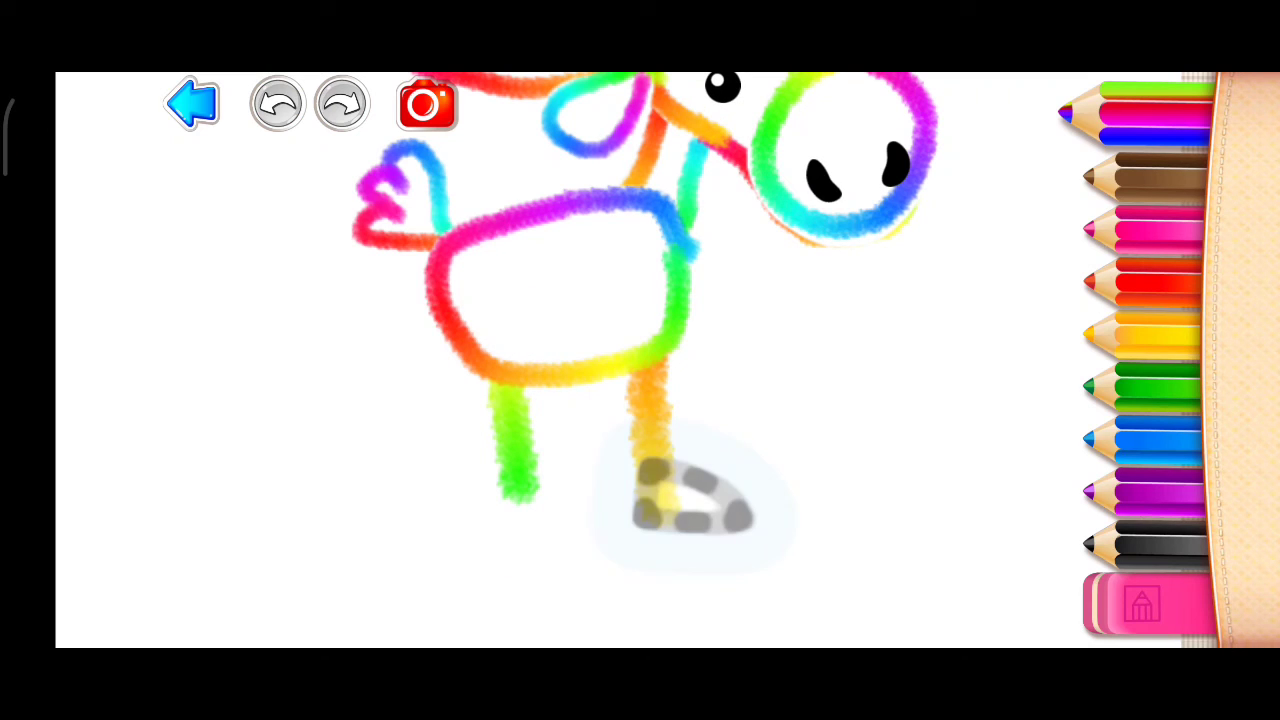
mouse_move(658, 460)
mouse_down()
mouse_move(651, 514)
mouse_move(731, 509)
mouse_move(669, 457)
mouse_up()
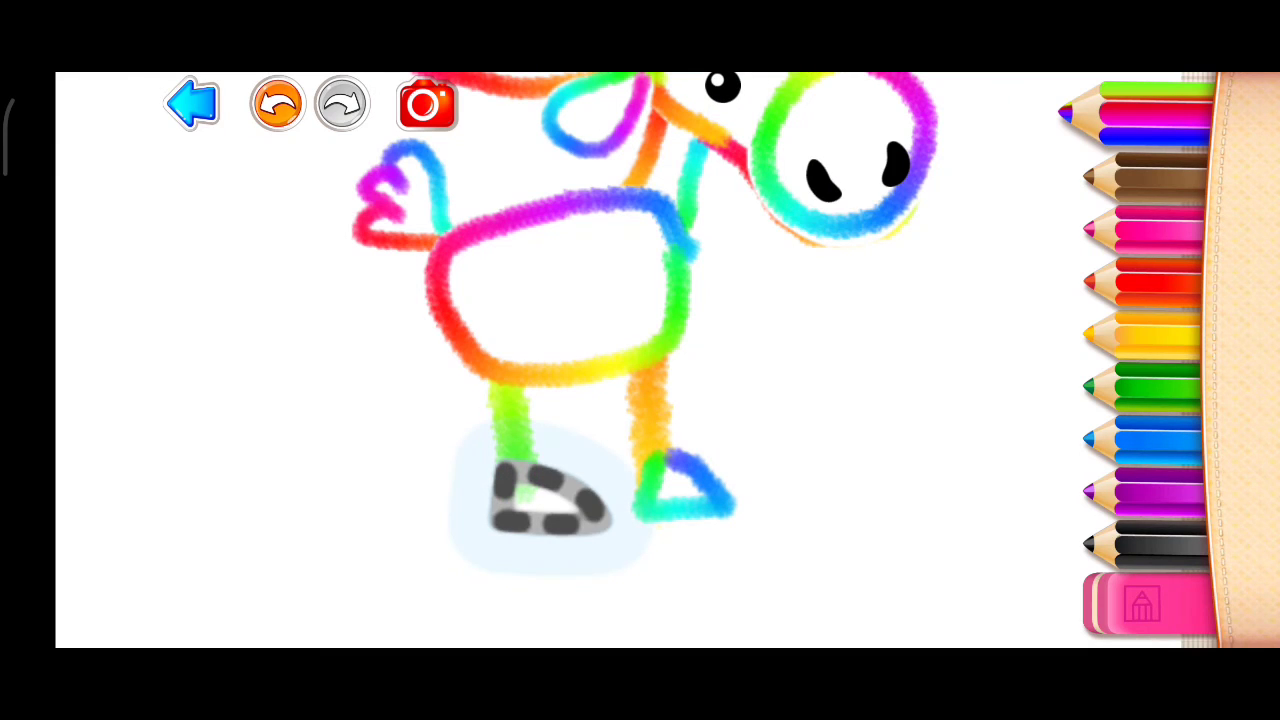
mouse_move(520, 470)
mouse_down()
mouse_move(503, 514)
mouse_move(600, 523)
mouse_move(528, 463)
mouse_up()
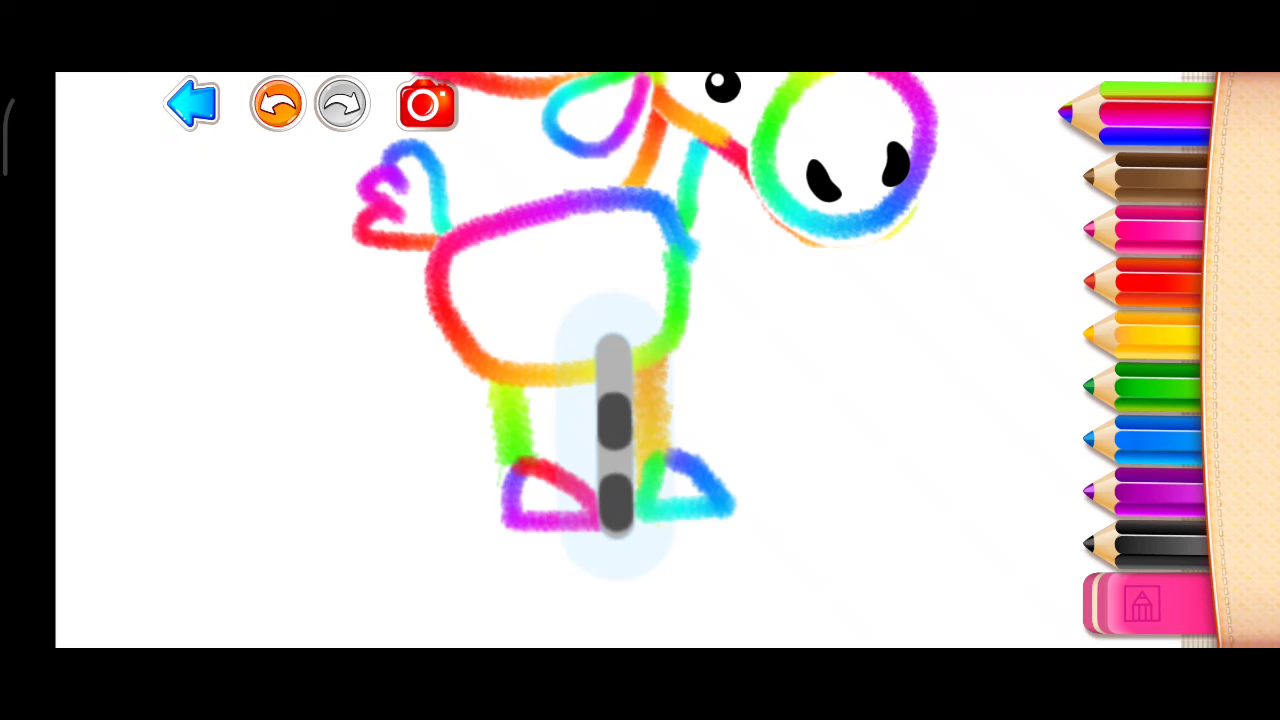
Trace the moose's last two legs and the triangular hooves beneath them
drag(616, 362, 616, 525)
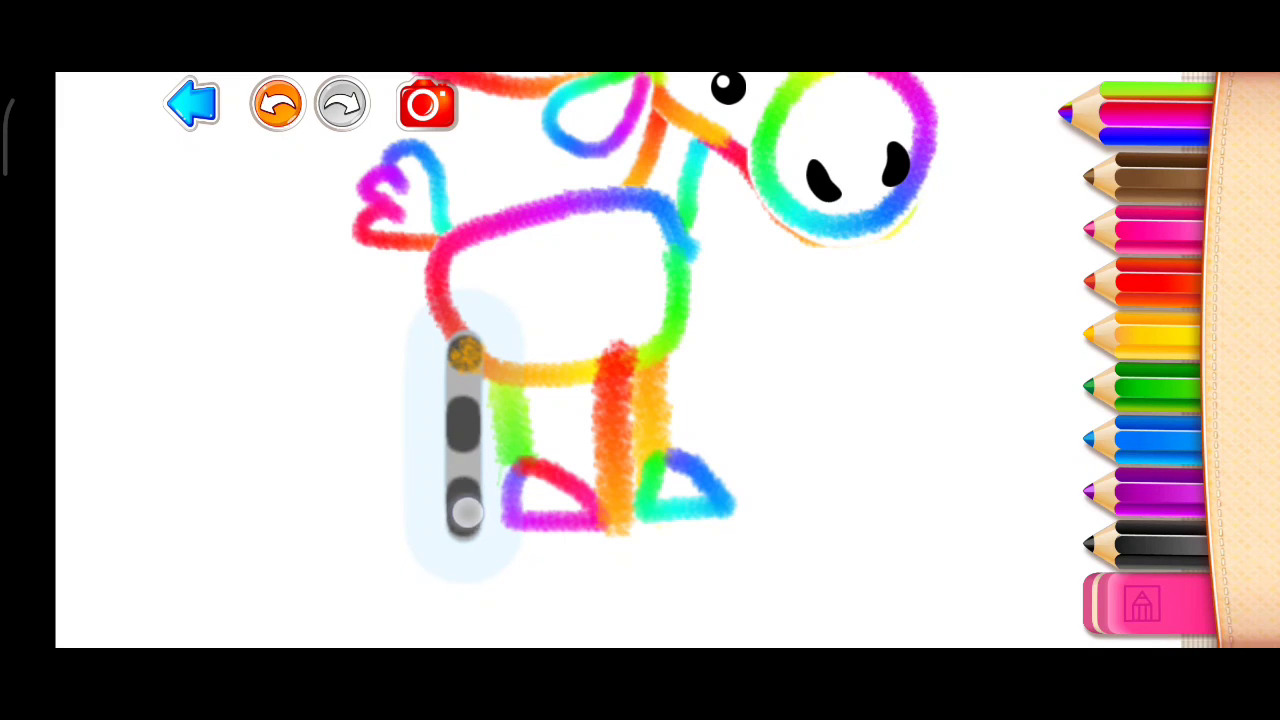
drag(464, 352, 464, 535)
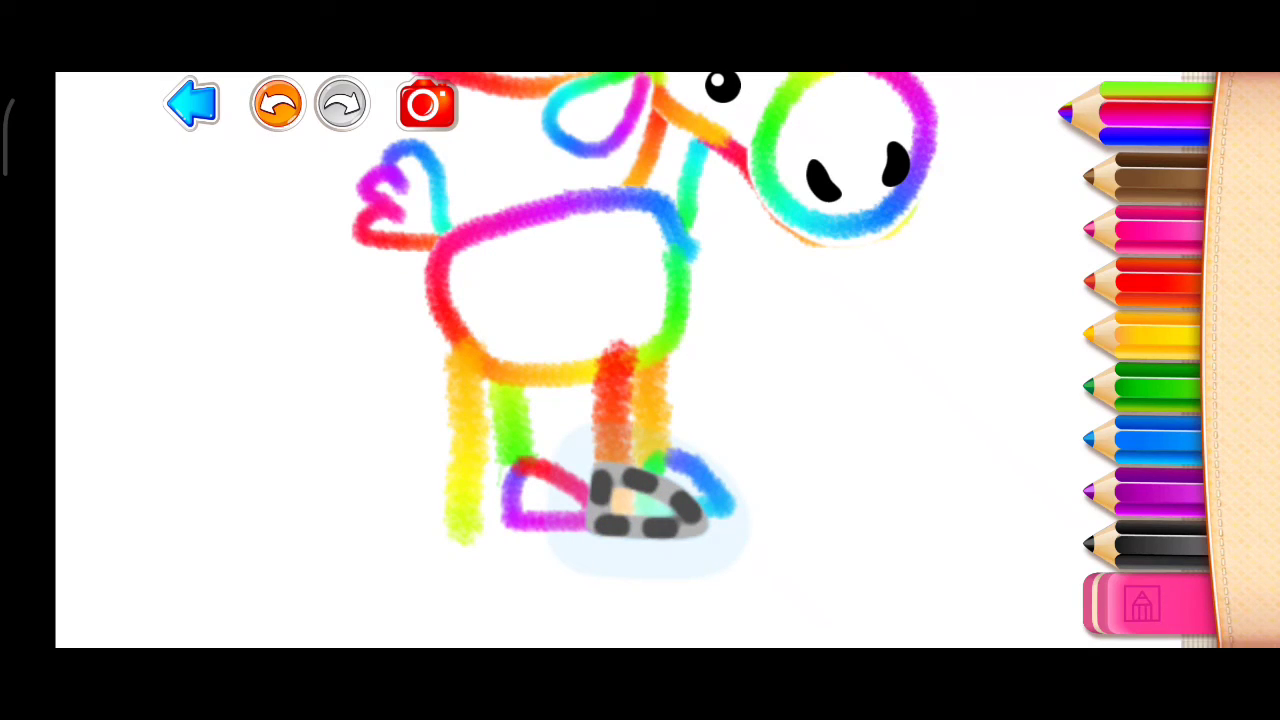
drag(609, 478, 606, 538)
mouse_move(602, 480)
mouse_down()
mouse_move(691, 514)
mouse_move(598, 543)
mouse_up()
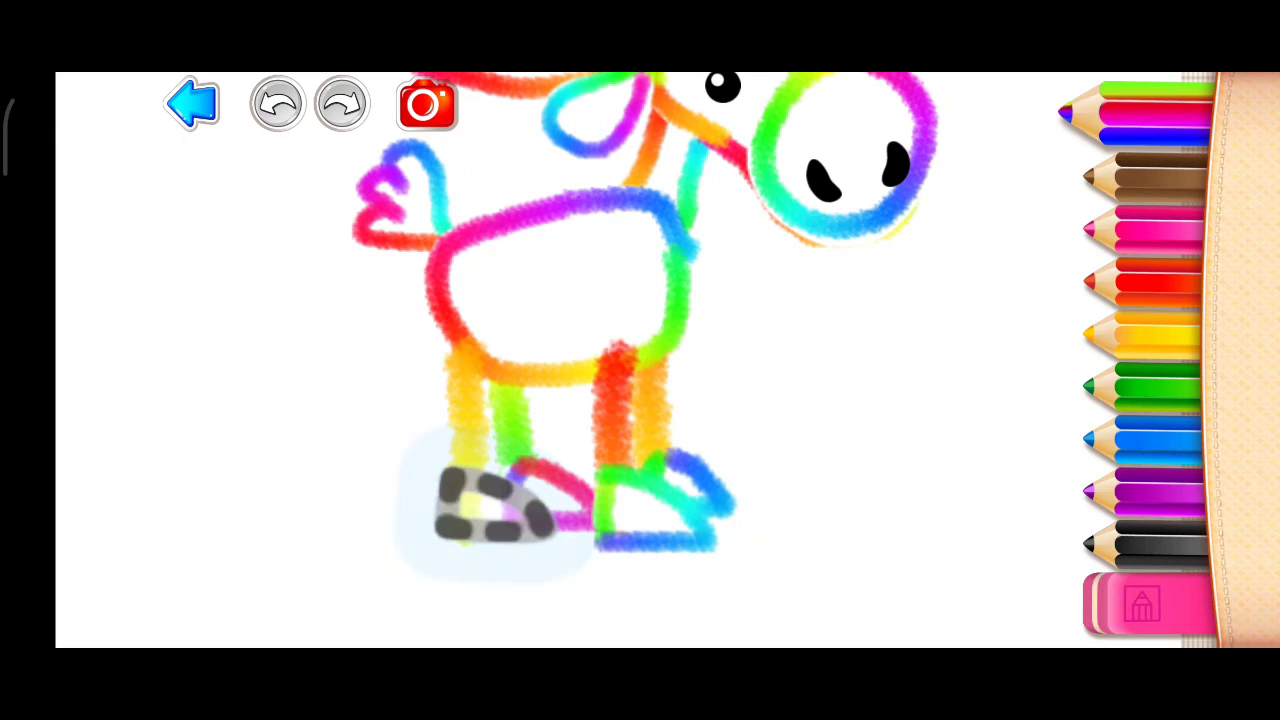
drag(470, 462, 450, 535)
mouse_move(470, 462)
mouse_down()
mouse_move(556, 535)
mouse_move(436, 538)
mouse_up()
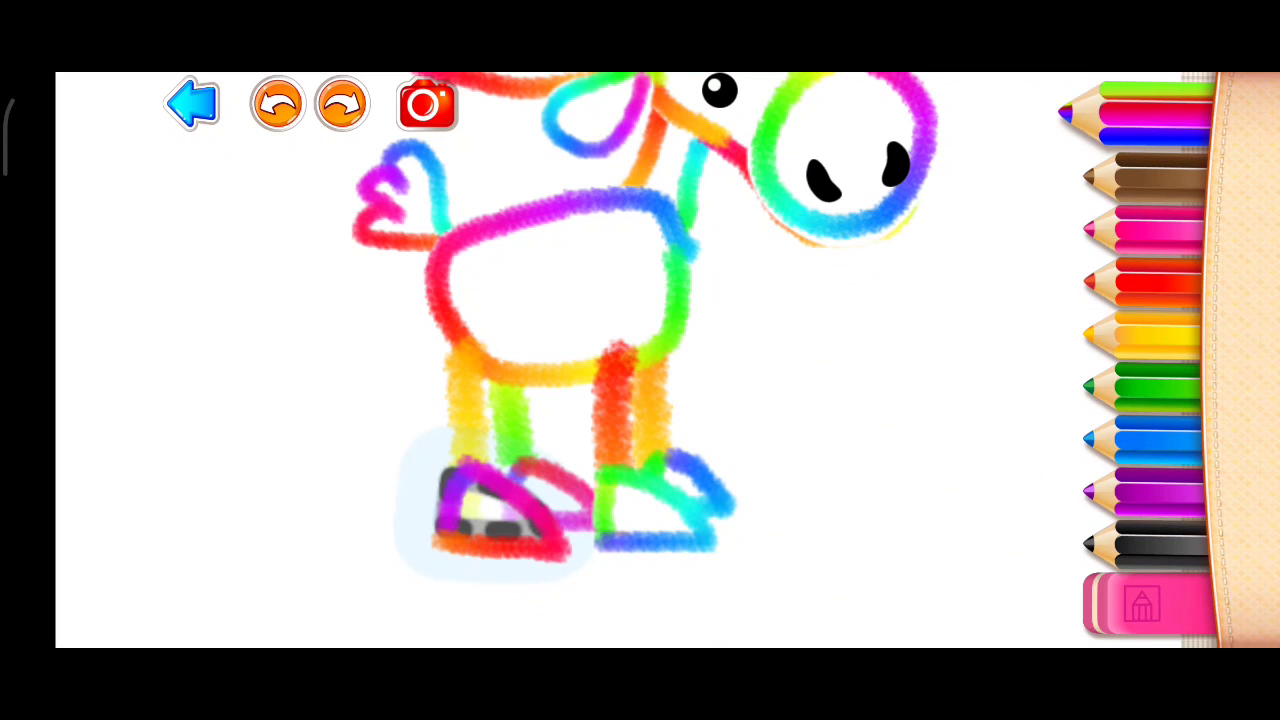